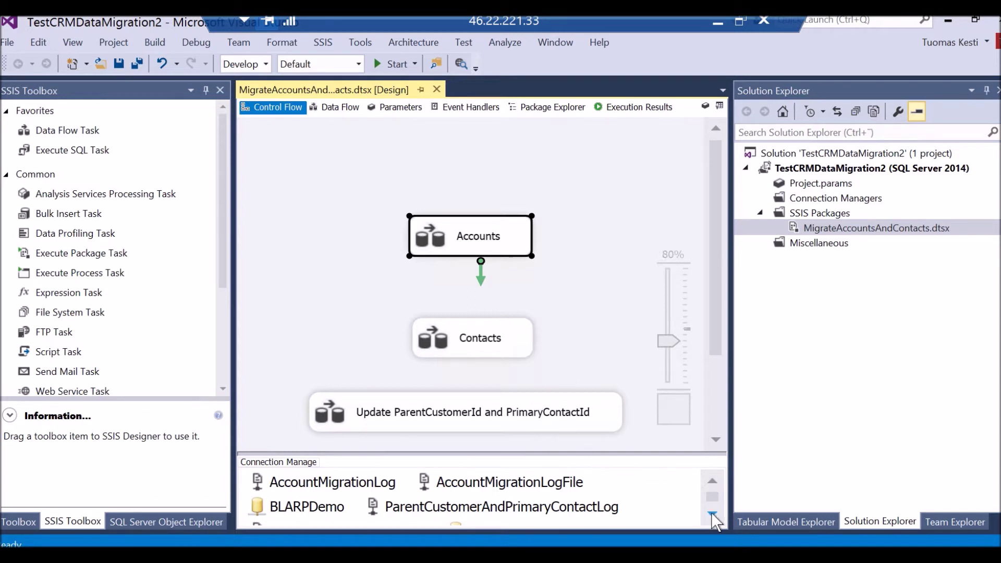
Review the BLARPDemo CRM connection settings, test the connection and accept the settings.
double_click(290, 505)
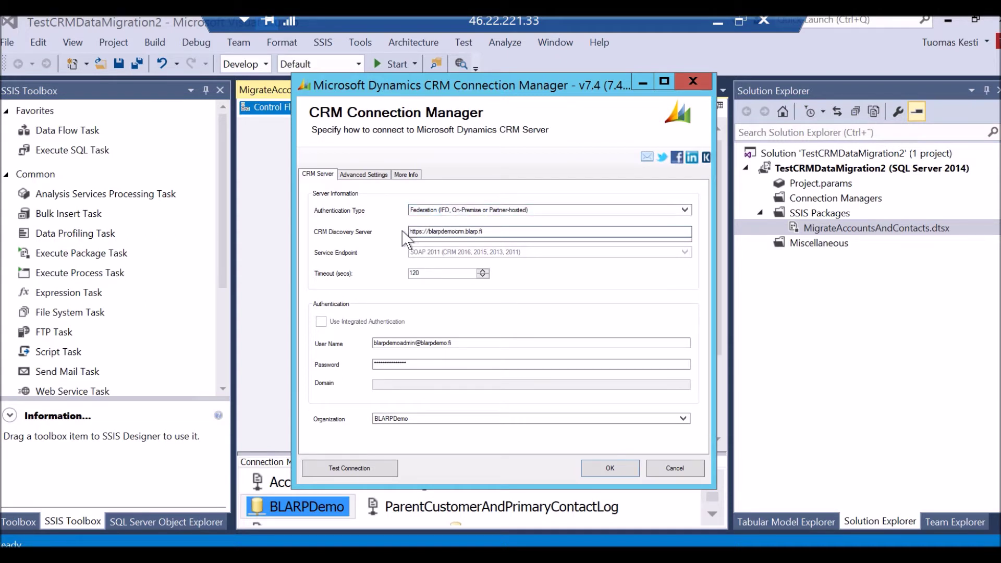
double_click(488, 232)
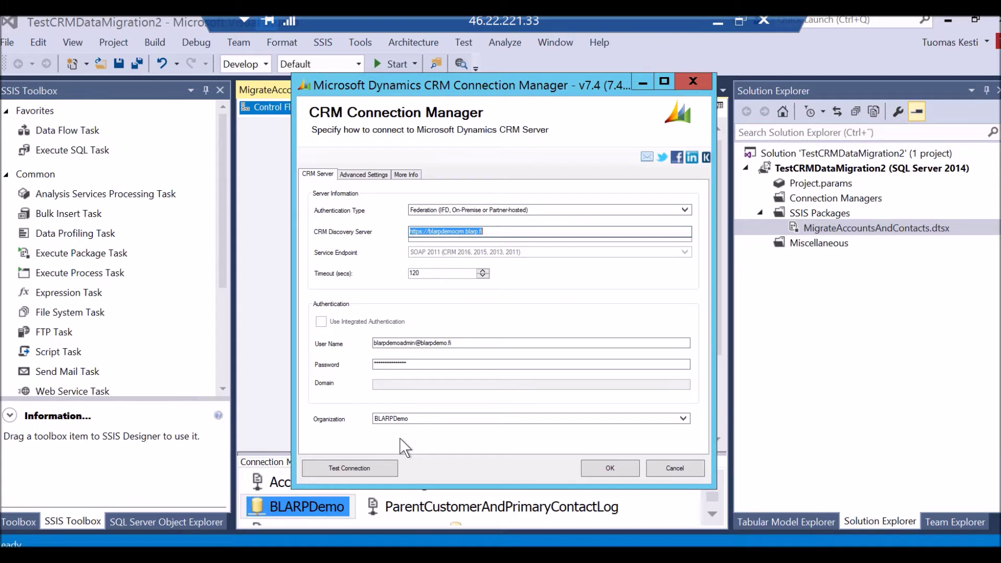
left_click(373, 471)
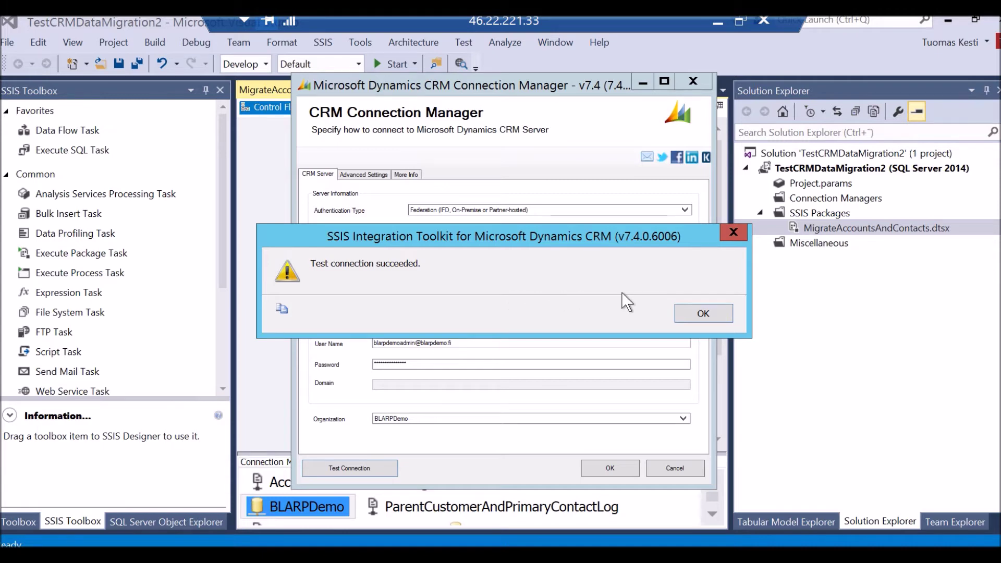
left_click(683, 316)
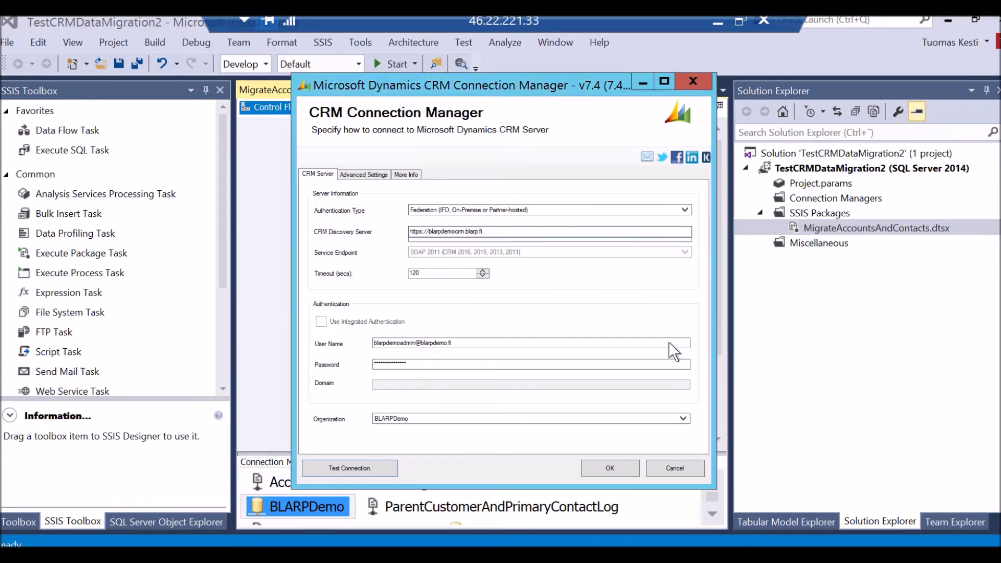
left_click(619, 468)
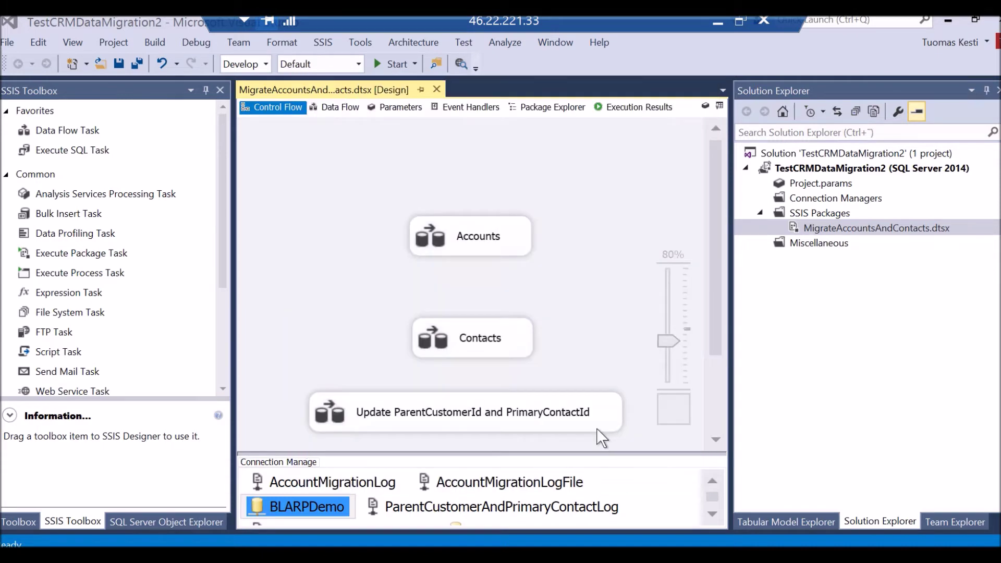
Open the Virta20Demo connection manager, test its CRM connection and accept the settings.
left_click(713, 515)
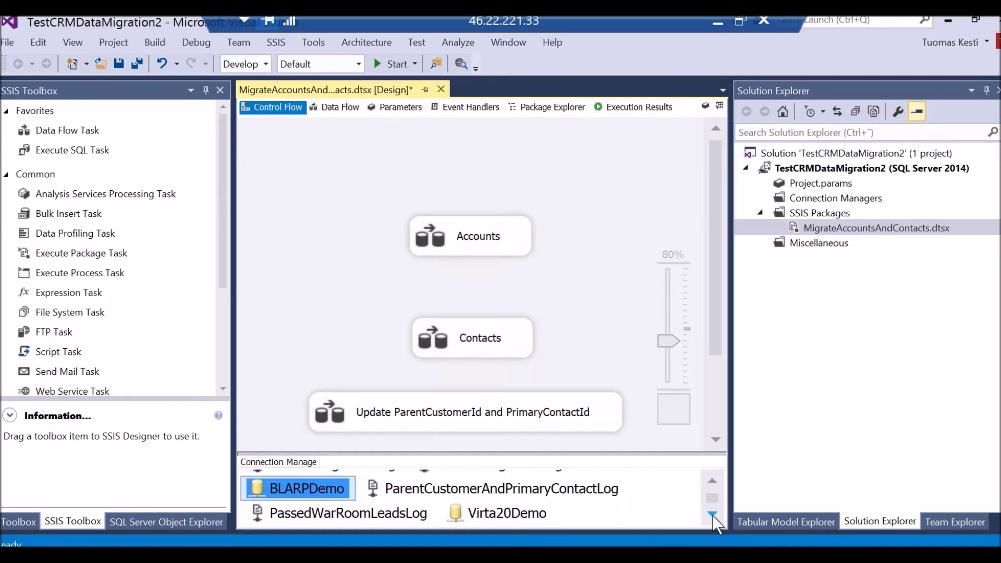
key("Return")
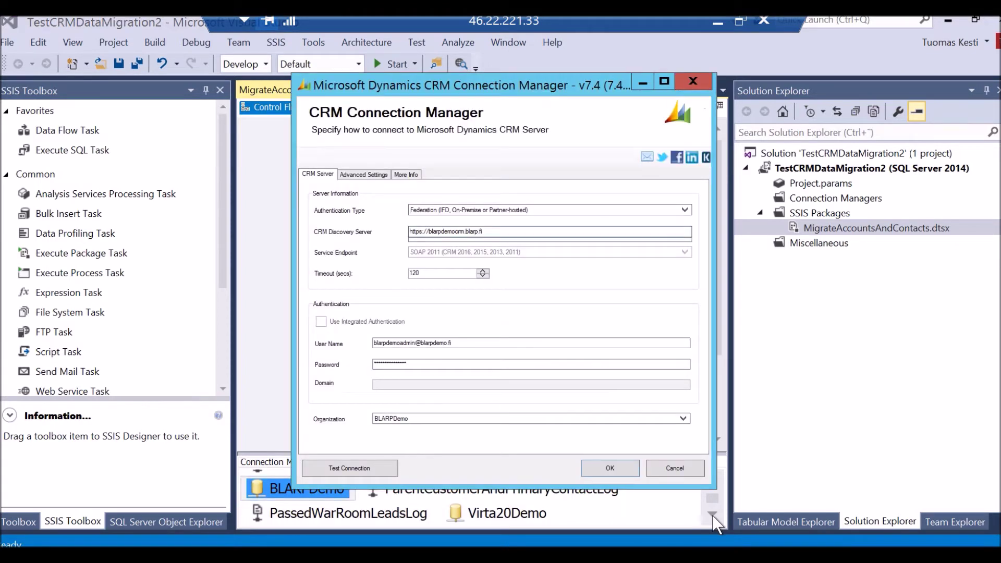
left_click(684, 471)
double_click(518, 512)
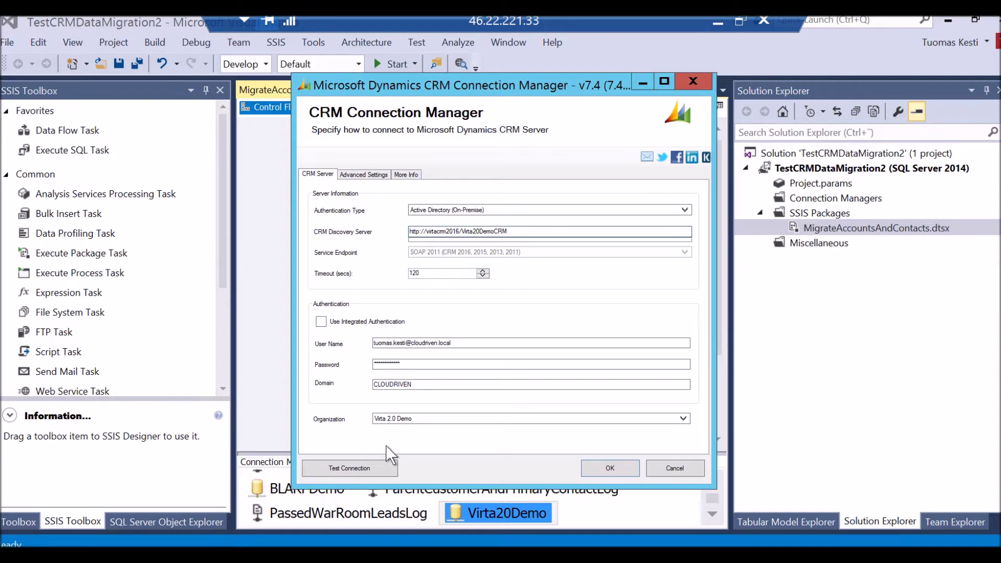
left_click(366, 468)
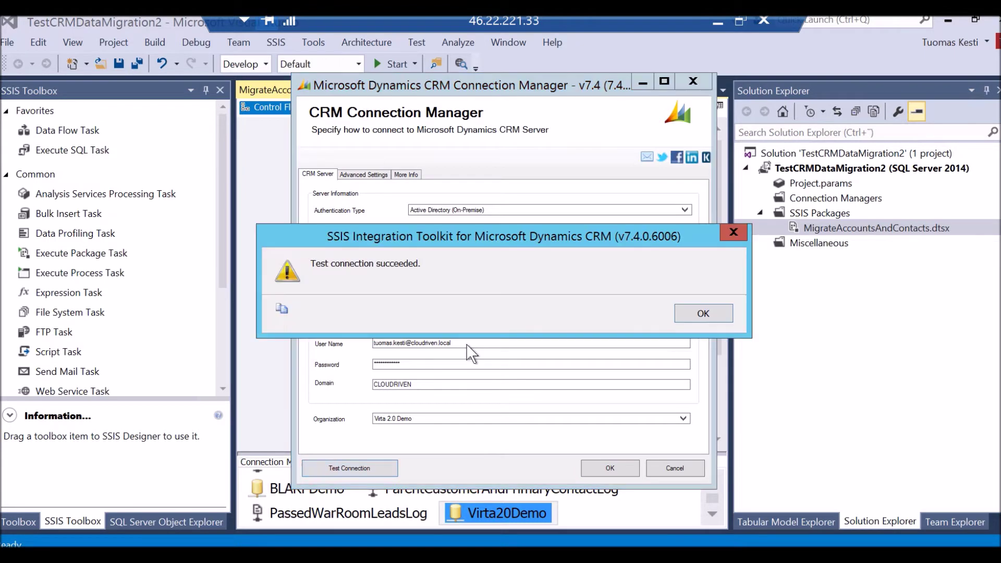
left_click(694, 316)
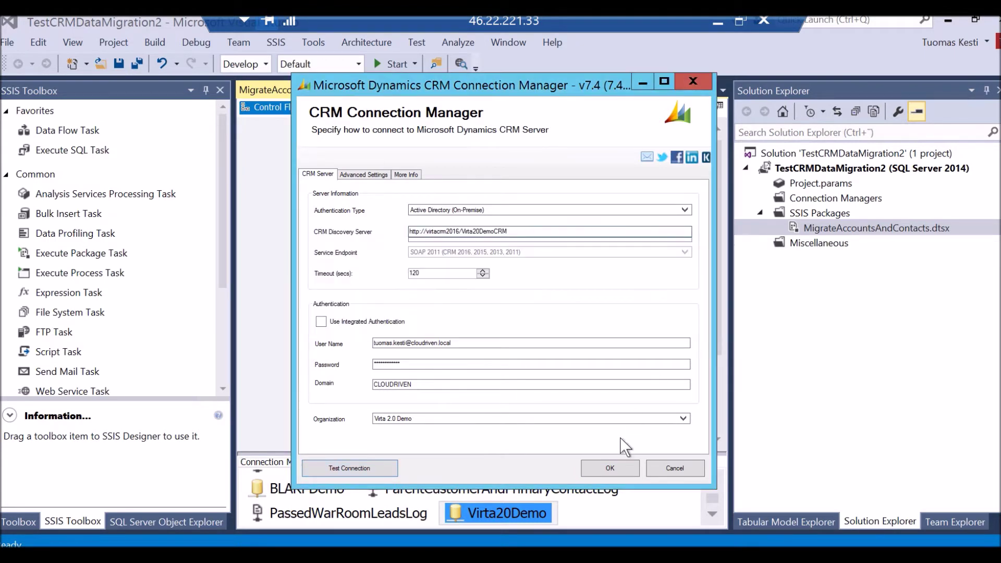
left_click(611, 467)
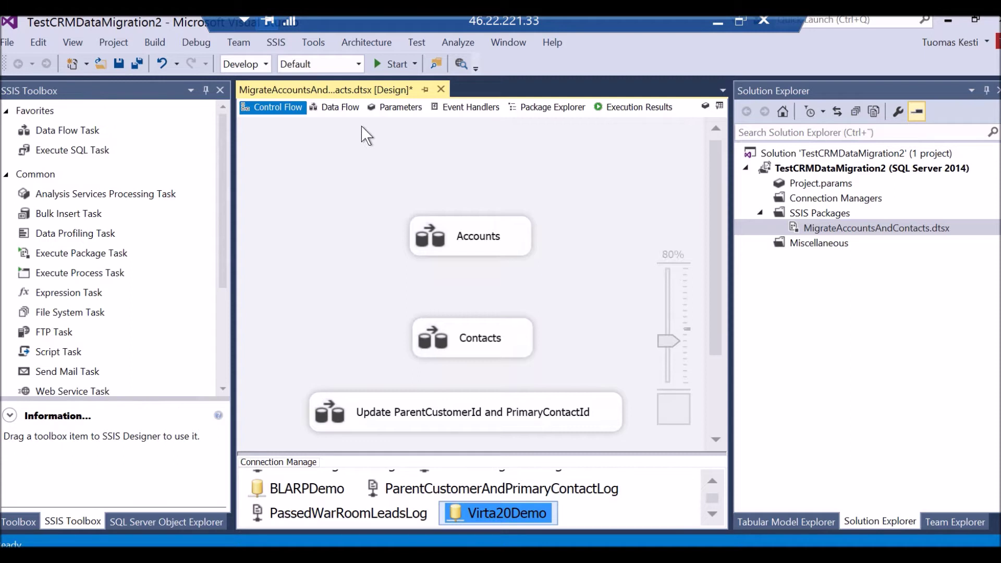
Open the Read Account Info source in the Accounts data flow and examine its full FetchXML query in an enlarged editor.
left_click(340, 109)
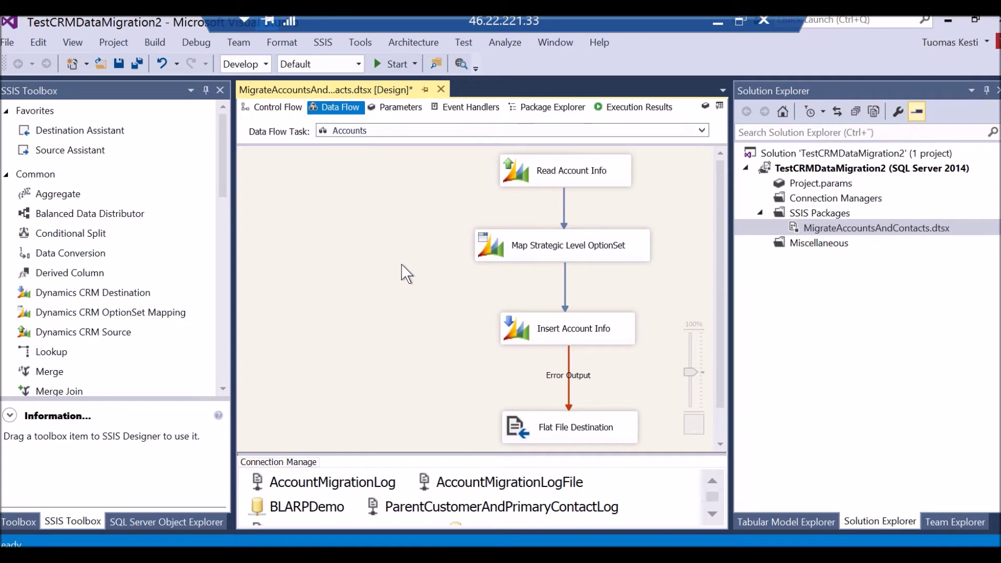
double_click(568, 176)
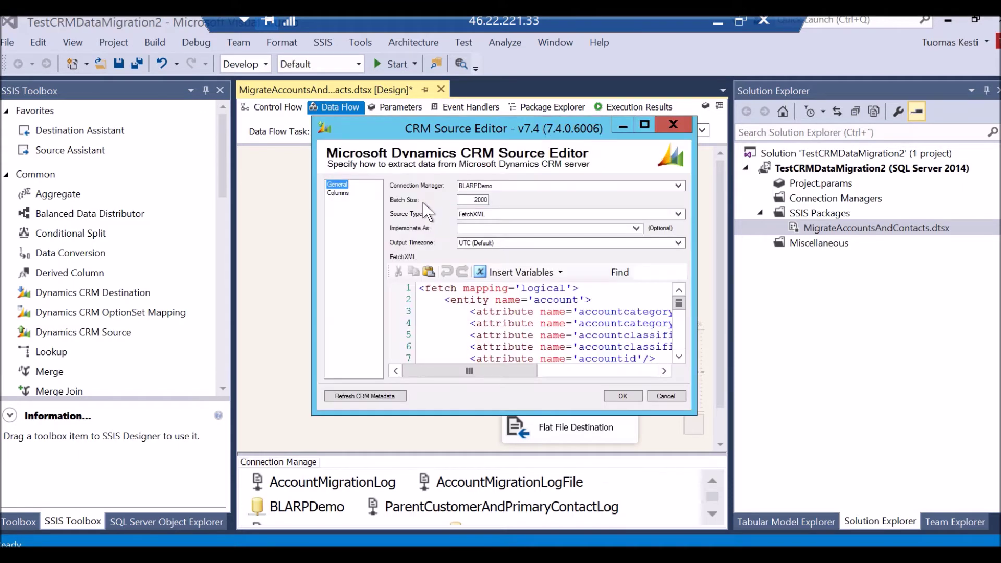
left_click(644, 125)
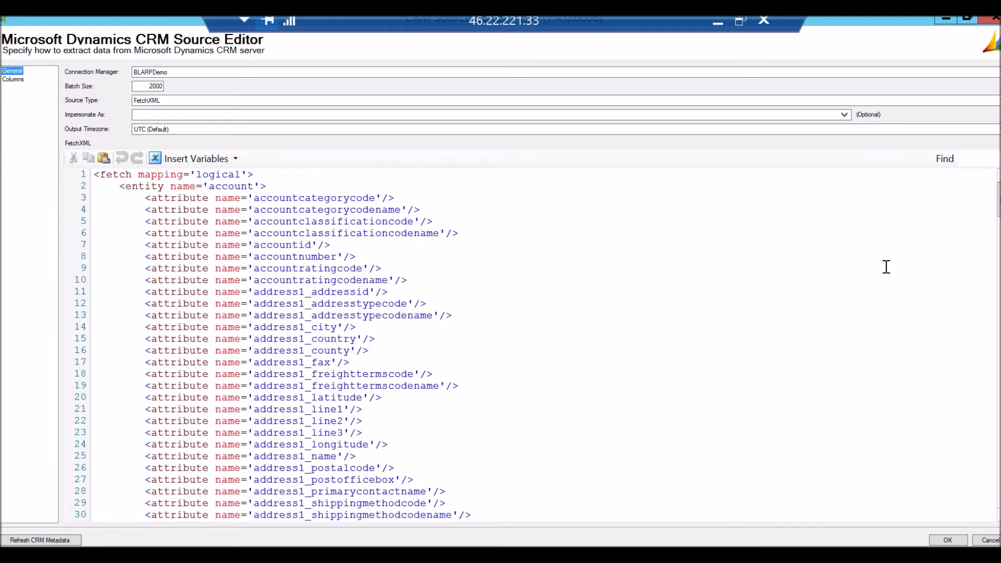
left_click_drag(997, 206, 993, 526)
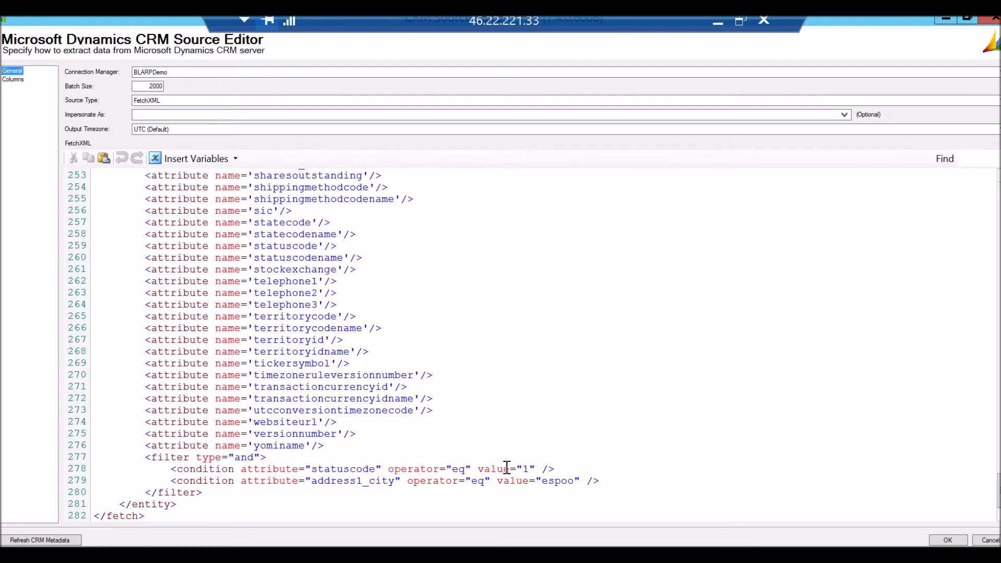
Examine the statuscode and address1_city filter values at the end of the FetchXML query and close the source editor.
left_click_drag(520, 468, 535, 468)
left_click(472, 418)
left_click_drag(542, 480, 575, 481)
left_click(553, 469)
left_click(434, 411)
left_click(963, 542)
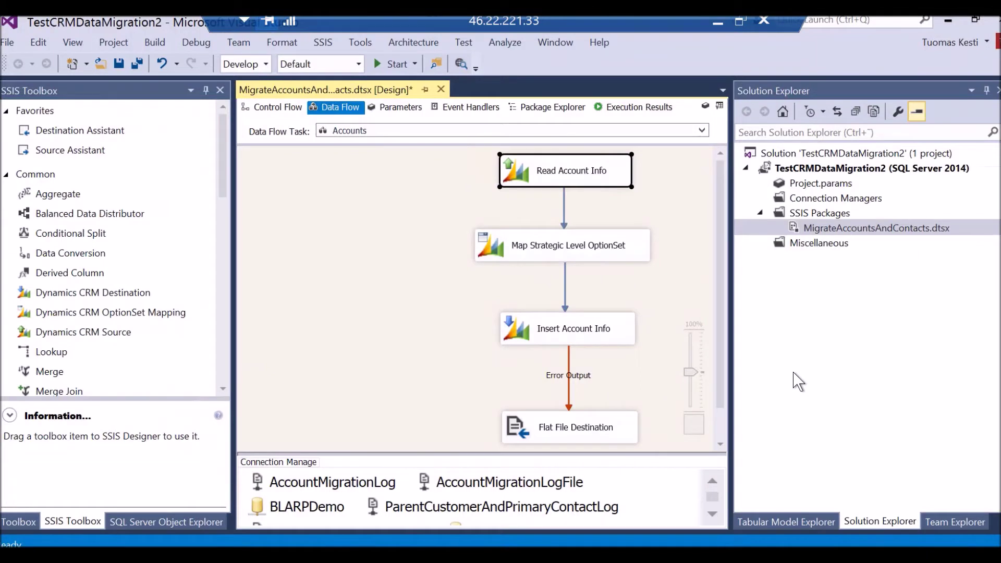
Inspect the general settings and value mappings of the Map Strategic Level OptionSet component, then close its editor.
double_click(565, 250)
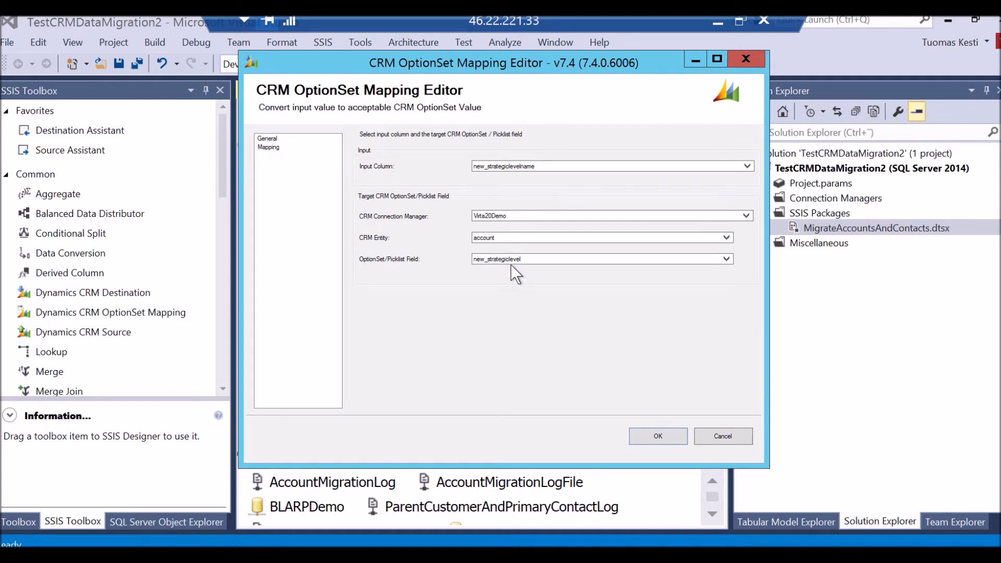
left_click(269, 148)
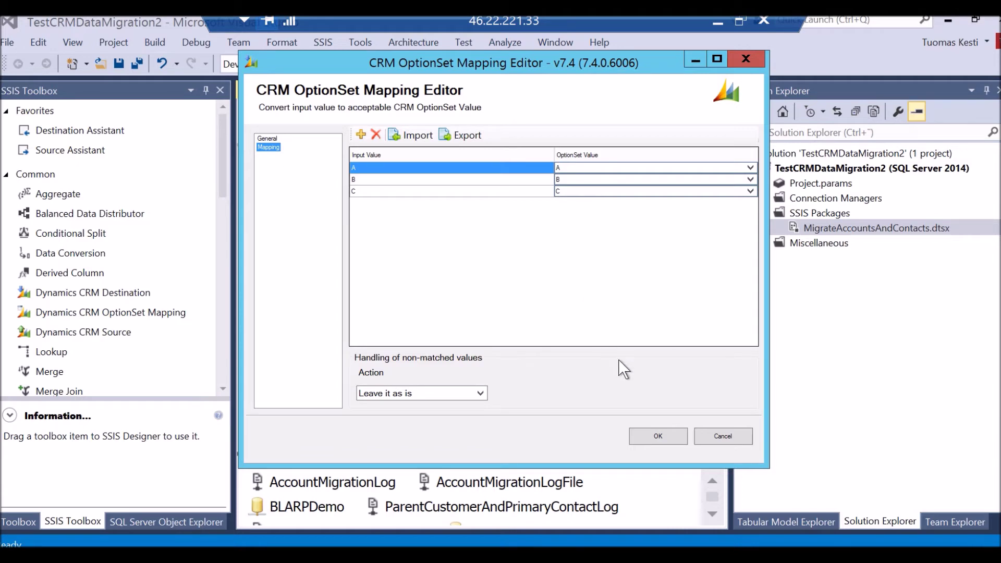
left_click(705, 437)
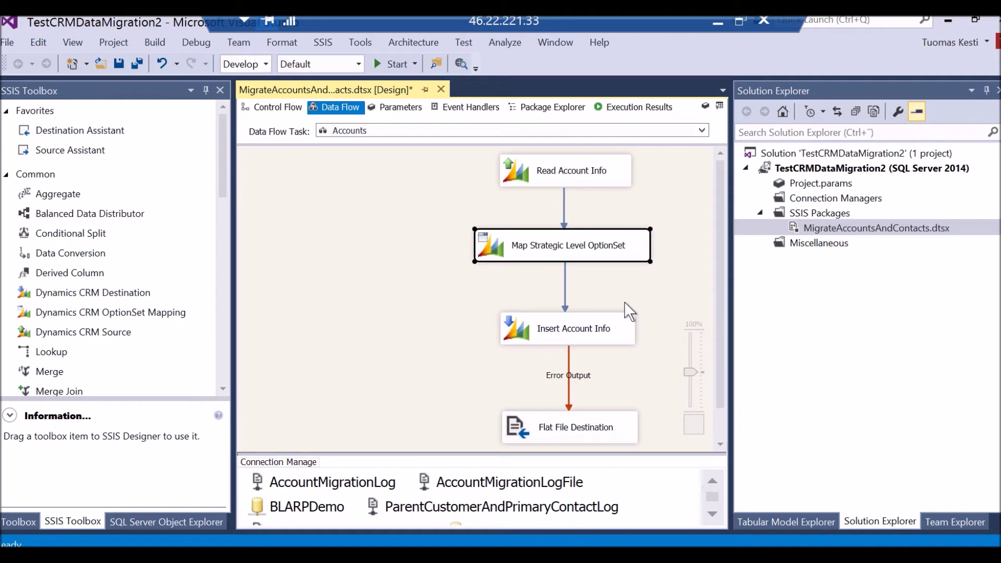
Open the Insert Account Info destination in an enlarged editor and examine its general settings and the available write actions.
double_click(570, 331)
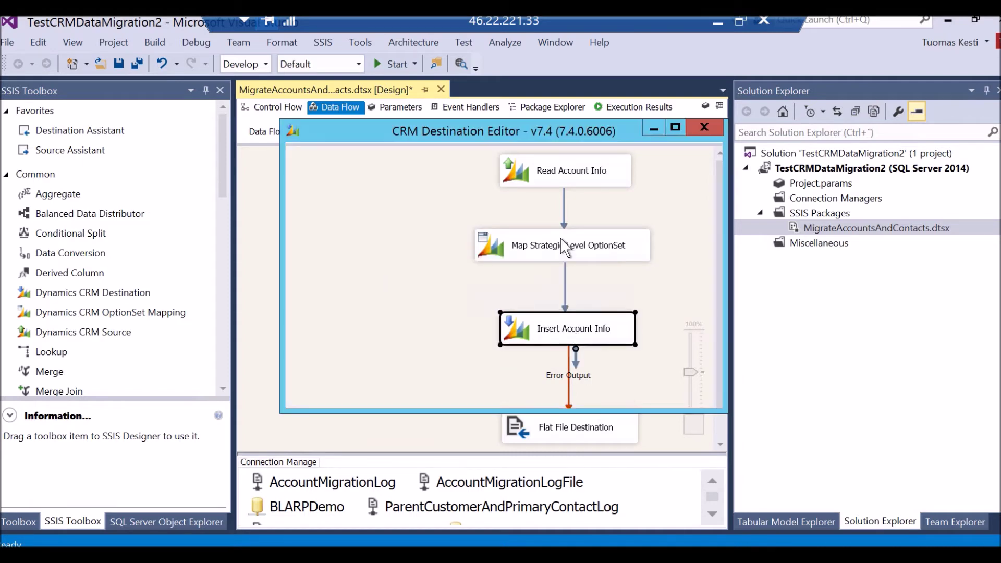
left_click(675, 128)
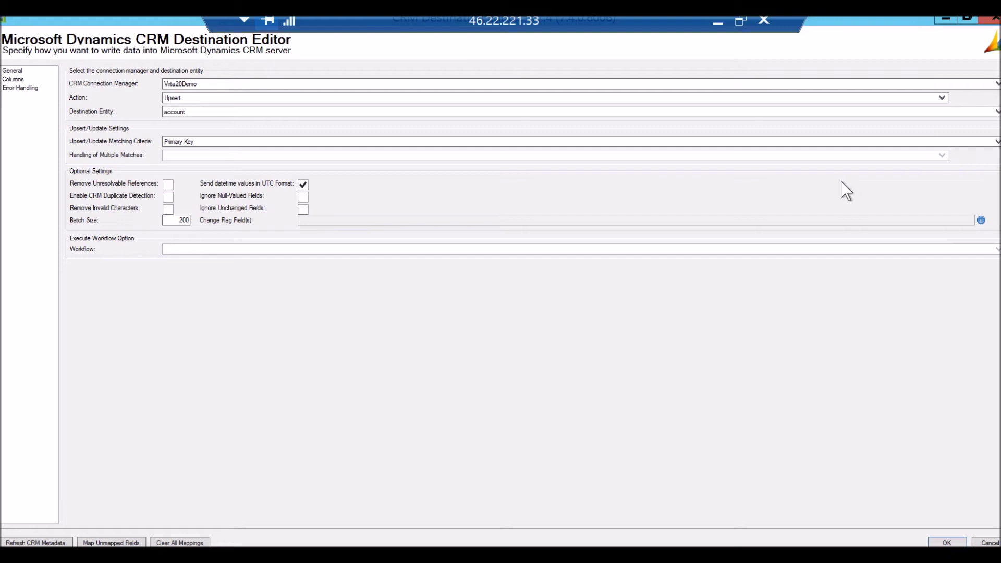
left_click(943, 98)
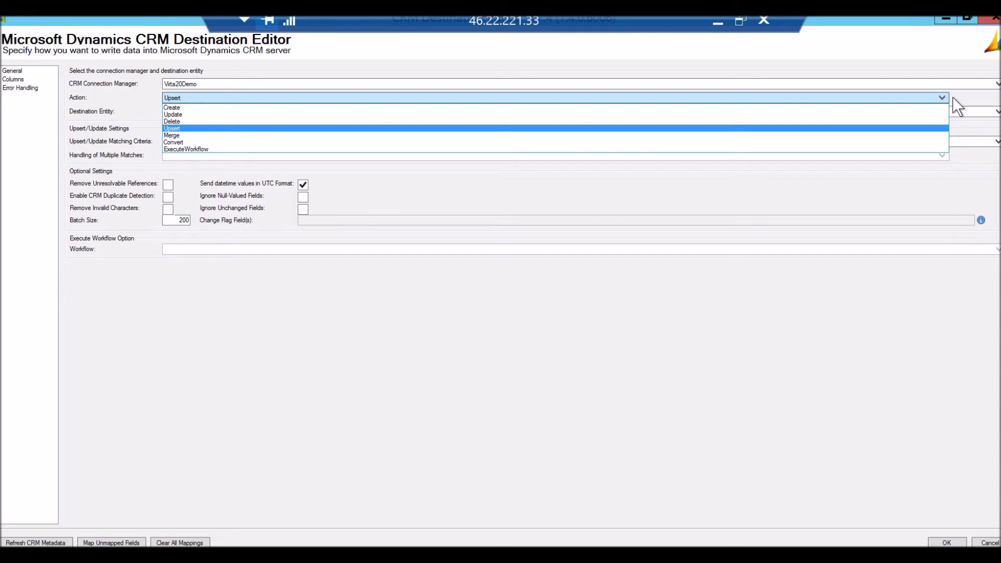
left_click(956, 98)
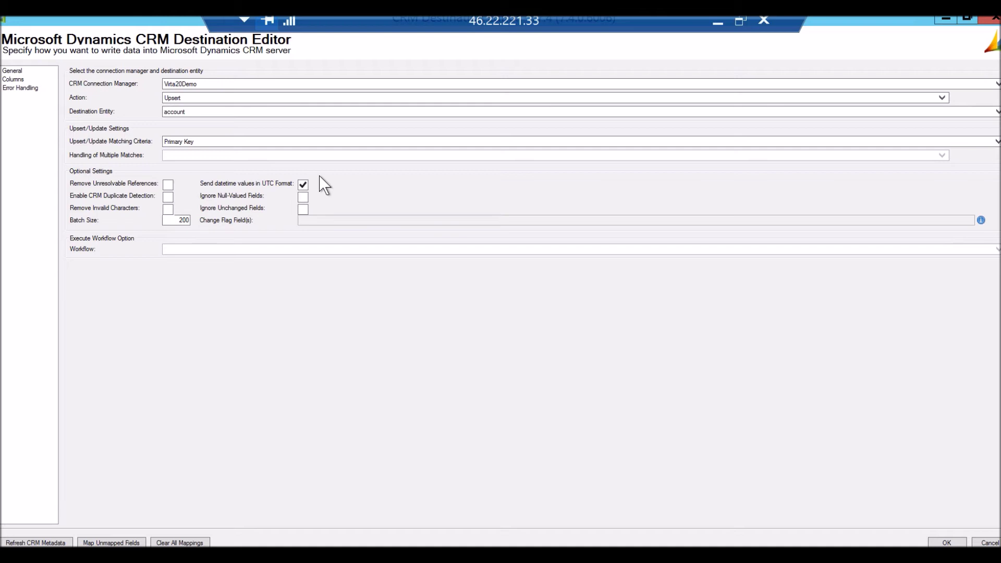
Review the account destination's column mappings and the text lookup configured for ownerid, then close the destination editor.
left_click(18, 80)
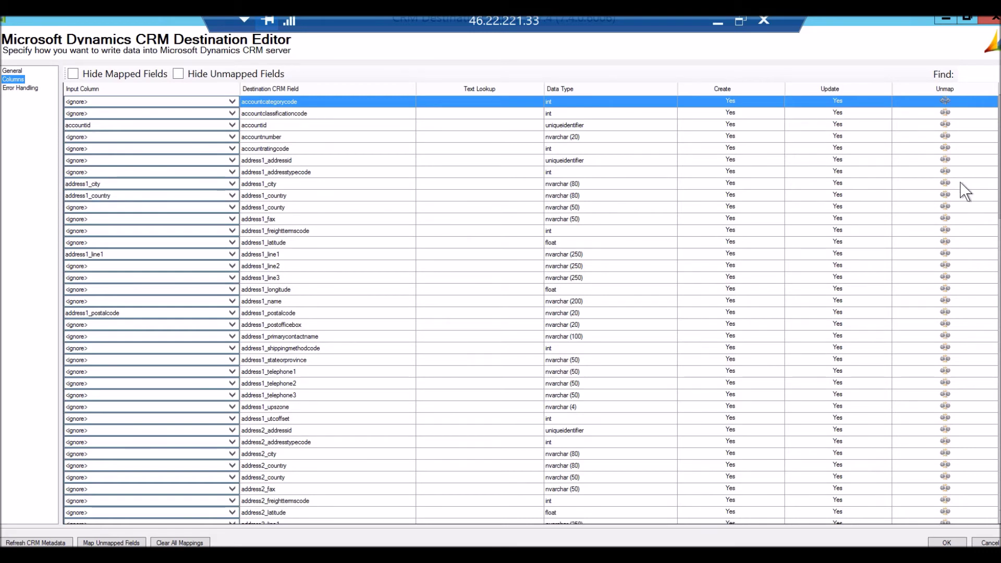
scroll(531, 307, "down", 14)
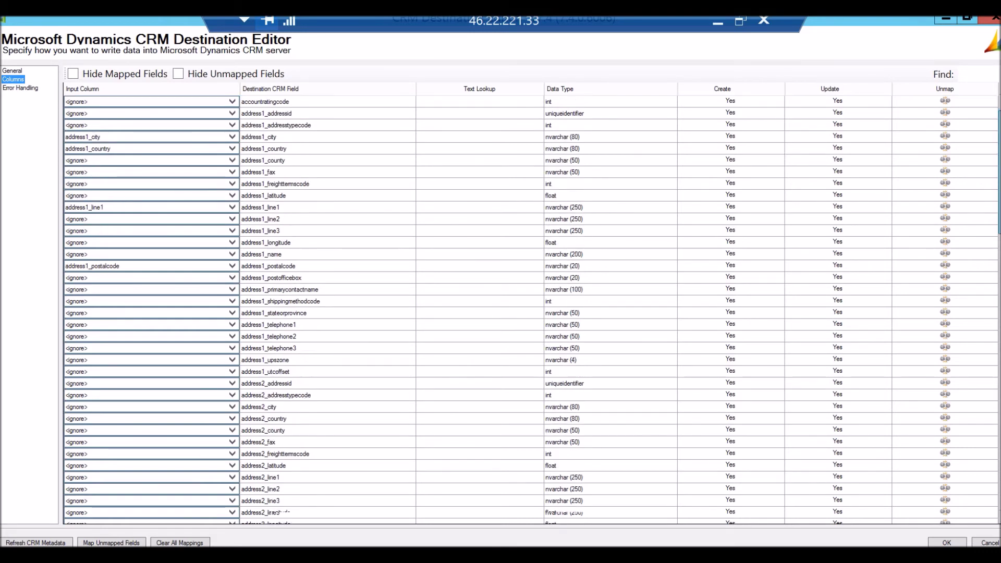
scroll(608, 323, "down", 9)
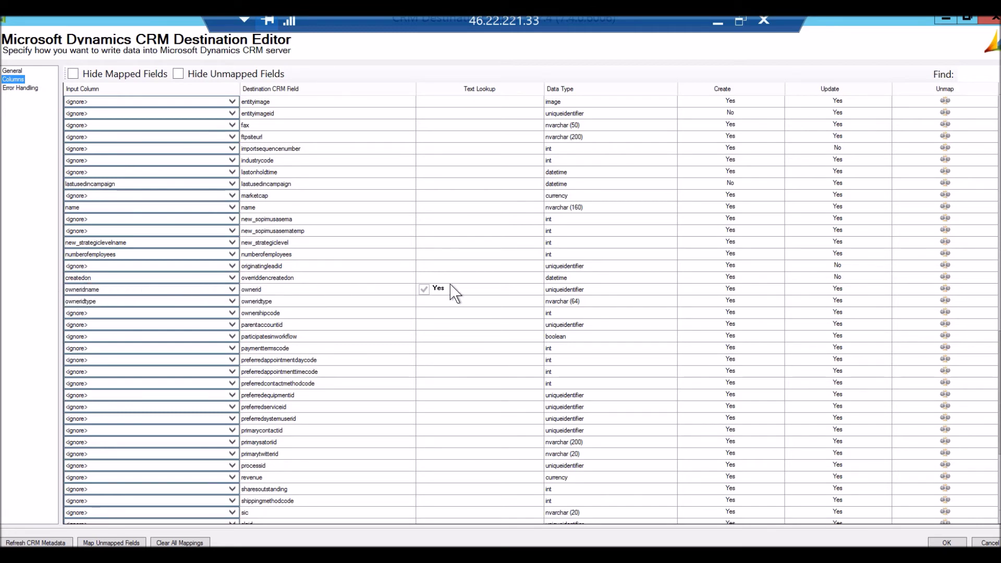
left_click(537, 289)
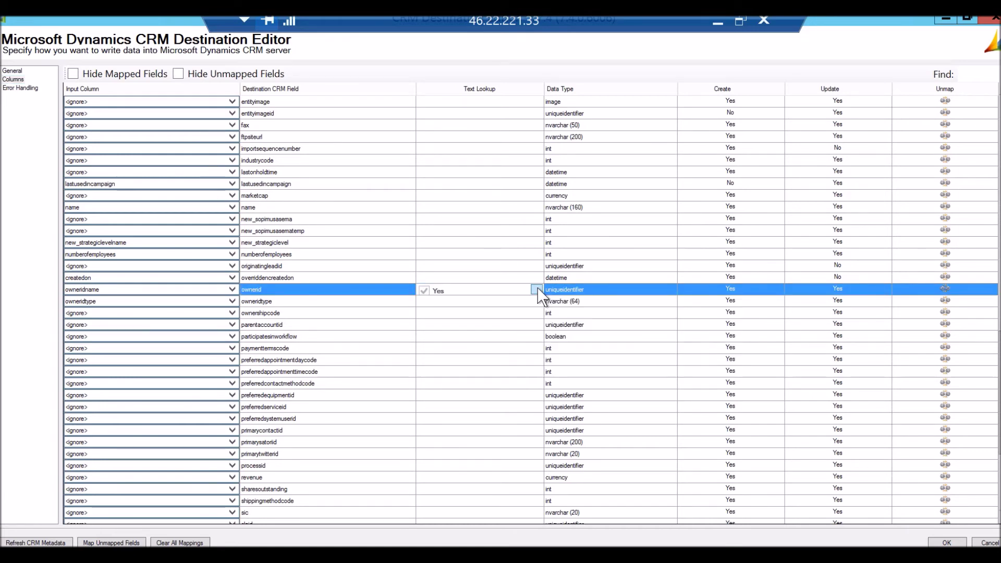
left_click(537, 289)
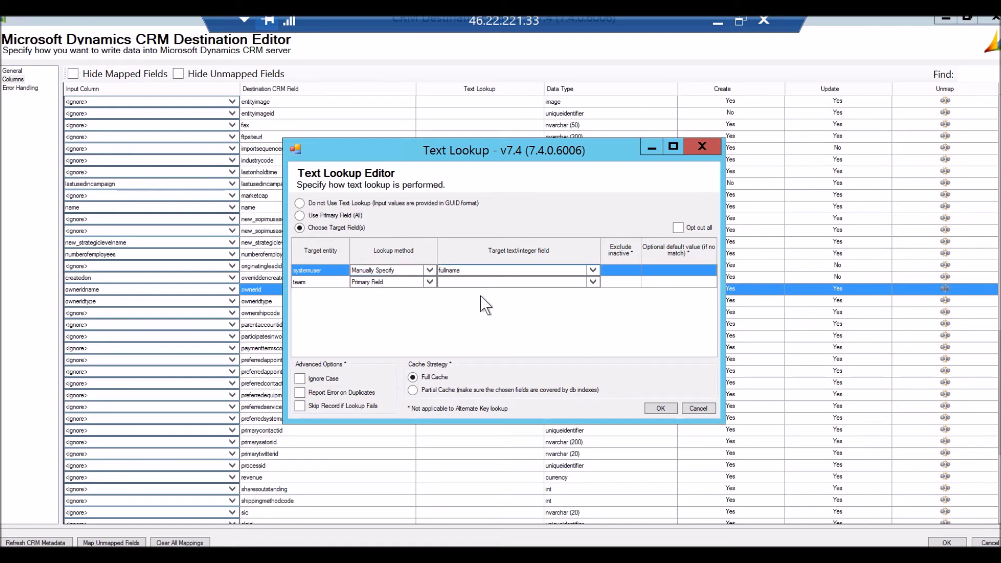
left_click(692, 408)
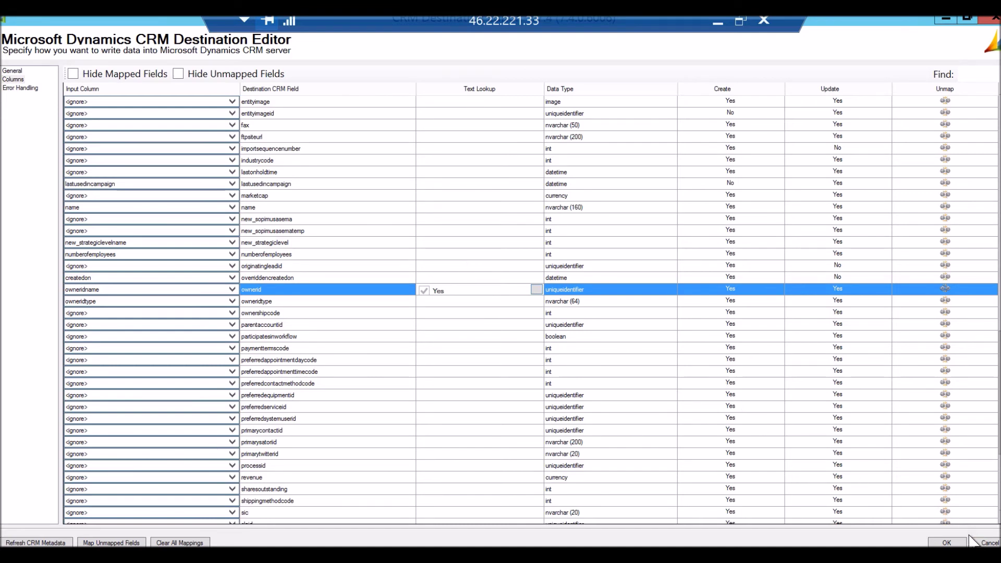
left_click(947, 543)
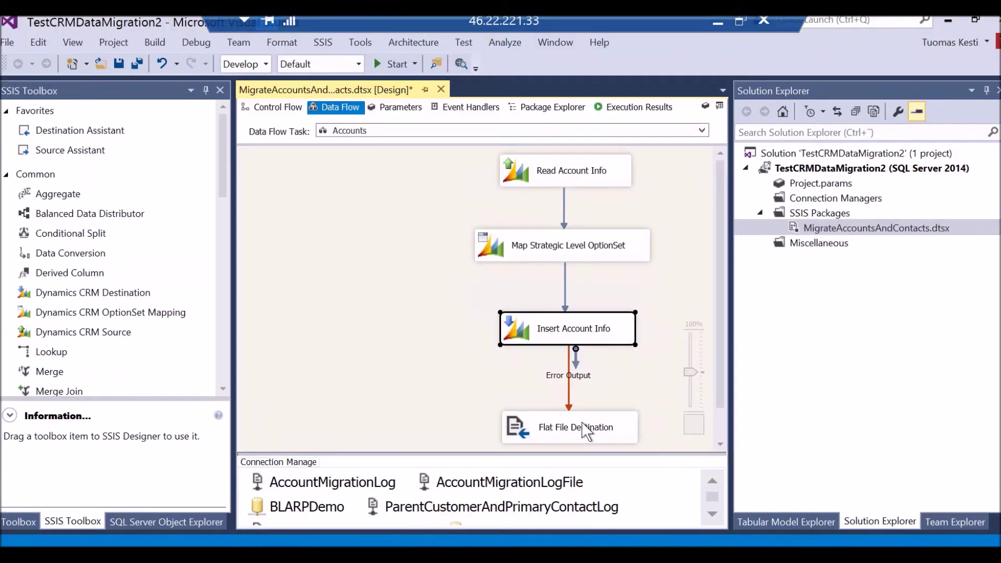
Open the Flat File Destination and examine its connection manager settings and the mappings of the error columns.
left_click_drag(721, 348, 721, 379)
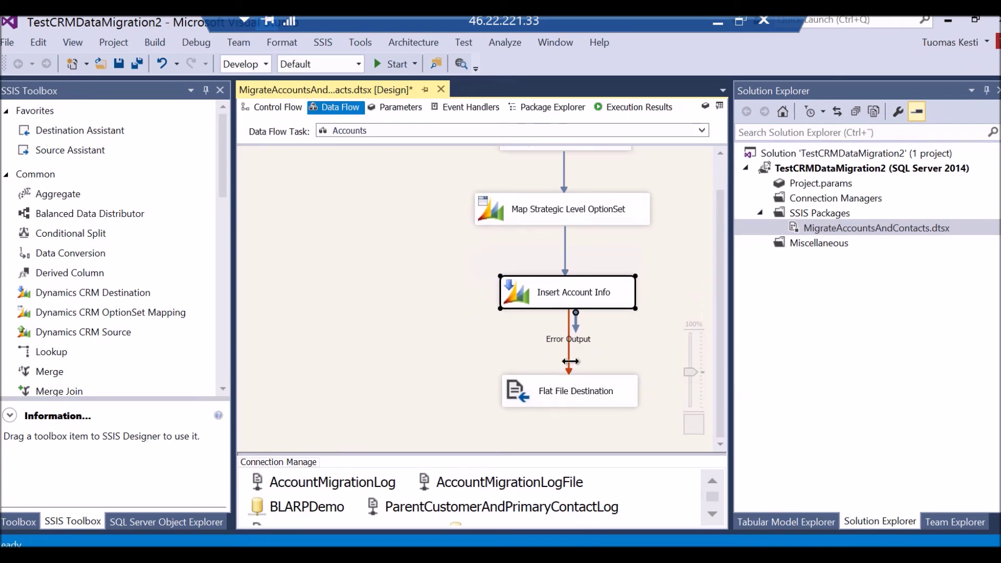
double_click(575, 397)
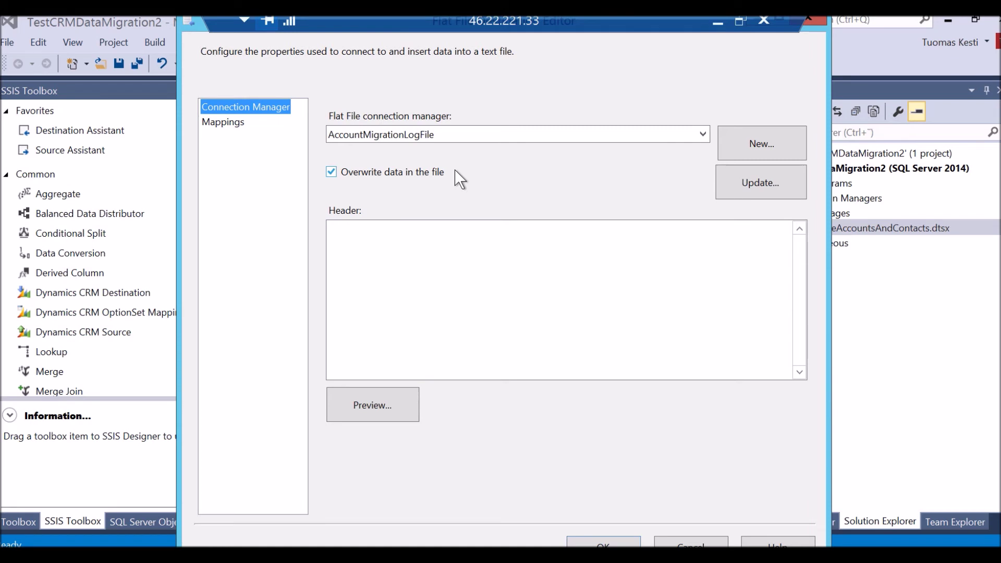
left_click(221, 124)
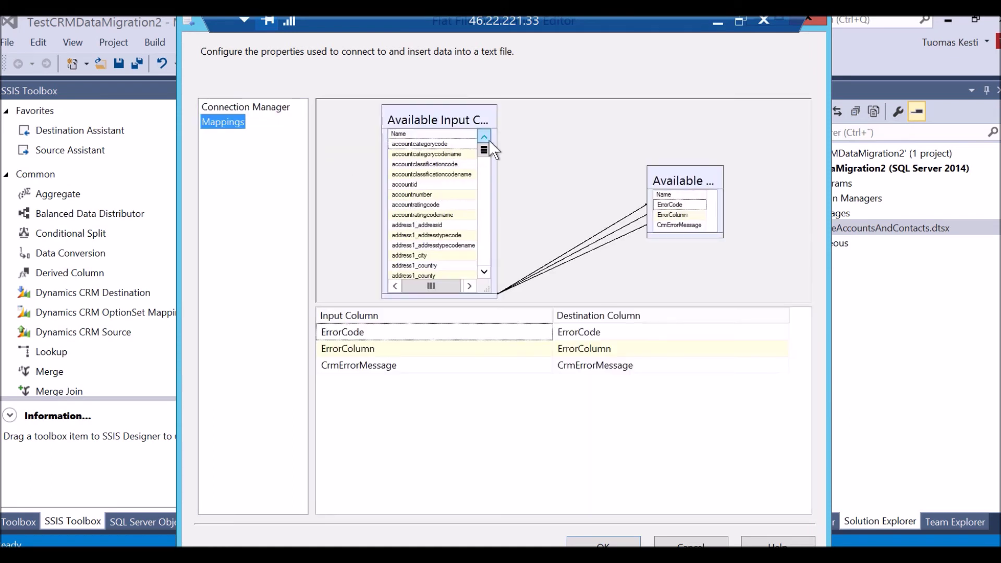
left_click_drag(483, 150, 489, 274)
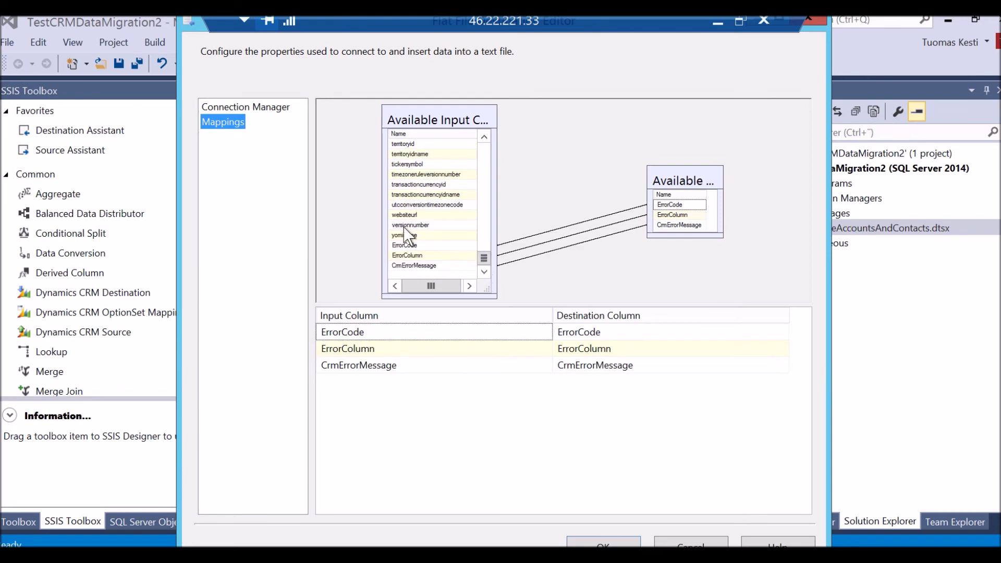
left_click_drag(484, 258, 483, 149)
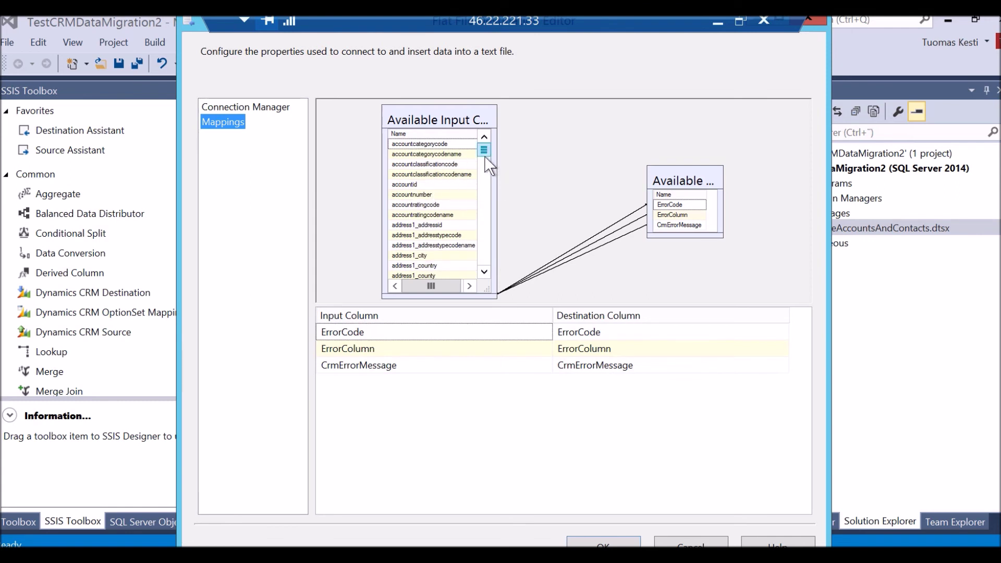
Review the end of the available input columns to see the mapped error columns, then close the Flat File Destination editor.
left_click_drag(484, 149, 489, 270)
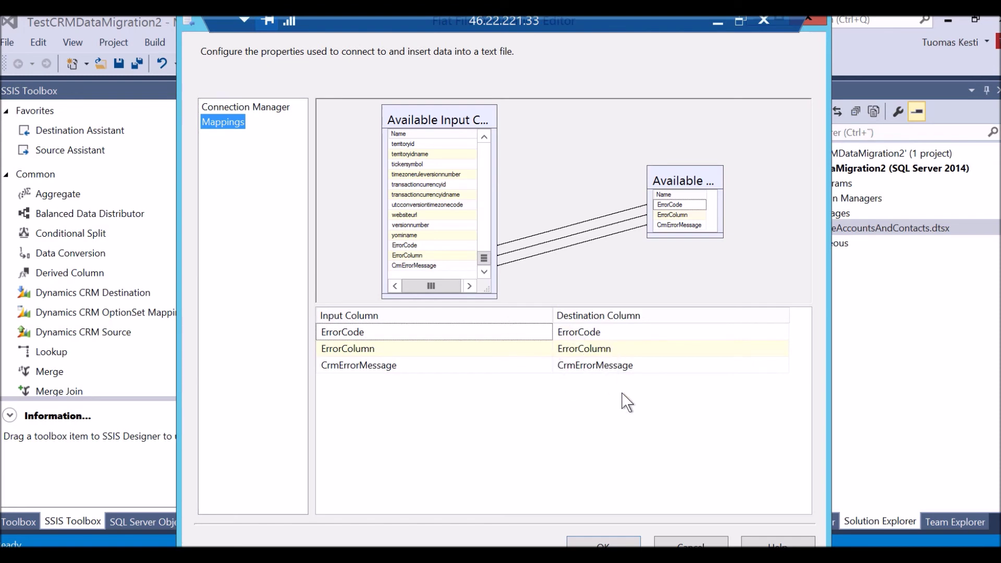
left_click(632, 544)
left_click_drag(724, 271, 722, 206)
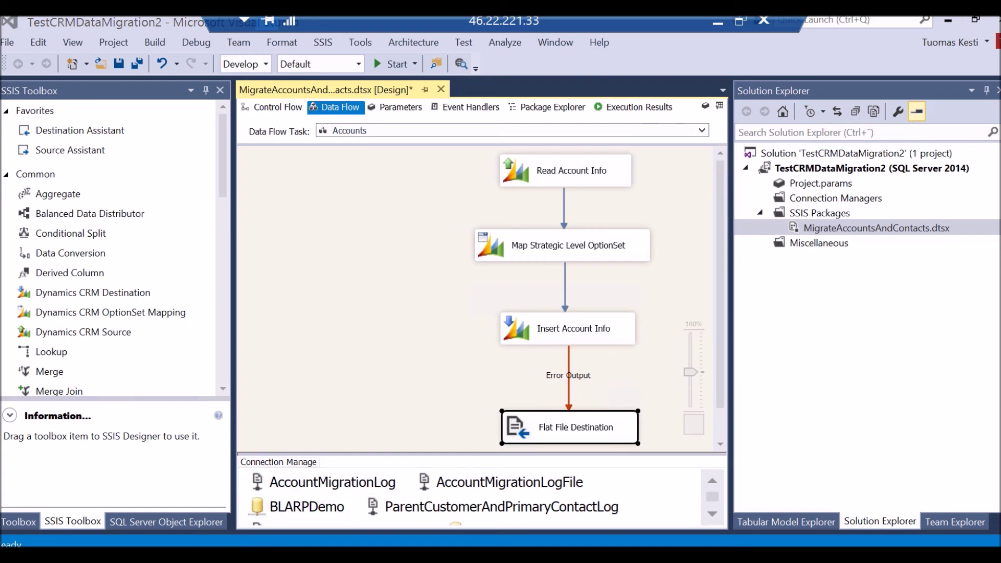
Switch to the BLARPDemo CRM Advanced Find in Internet Explorer, run the query for active accounts in espoo, and minimize the window.
mouse_move(247, 555)
left_click(295, 499)
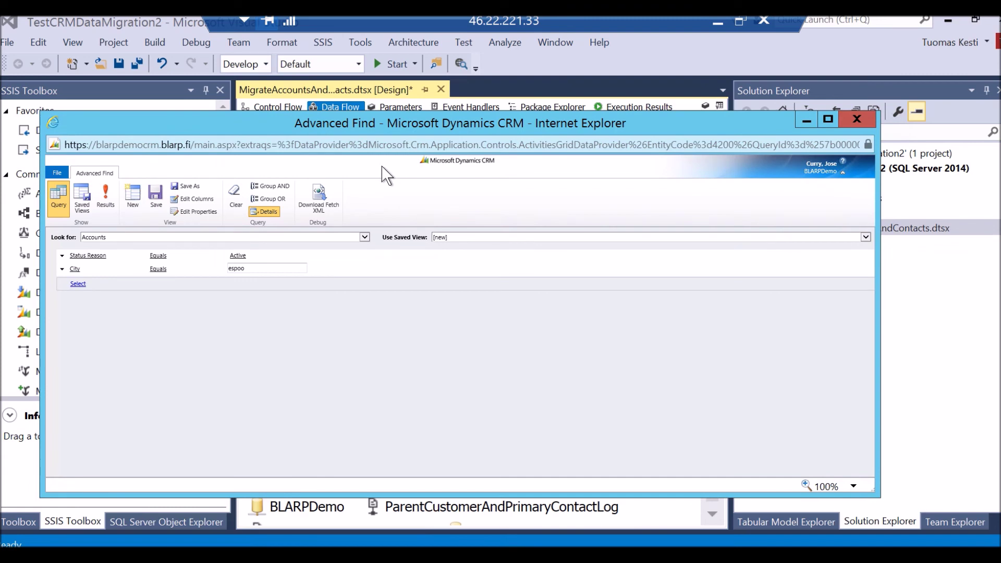
left_click(81, 255)
left_click(107, 206)
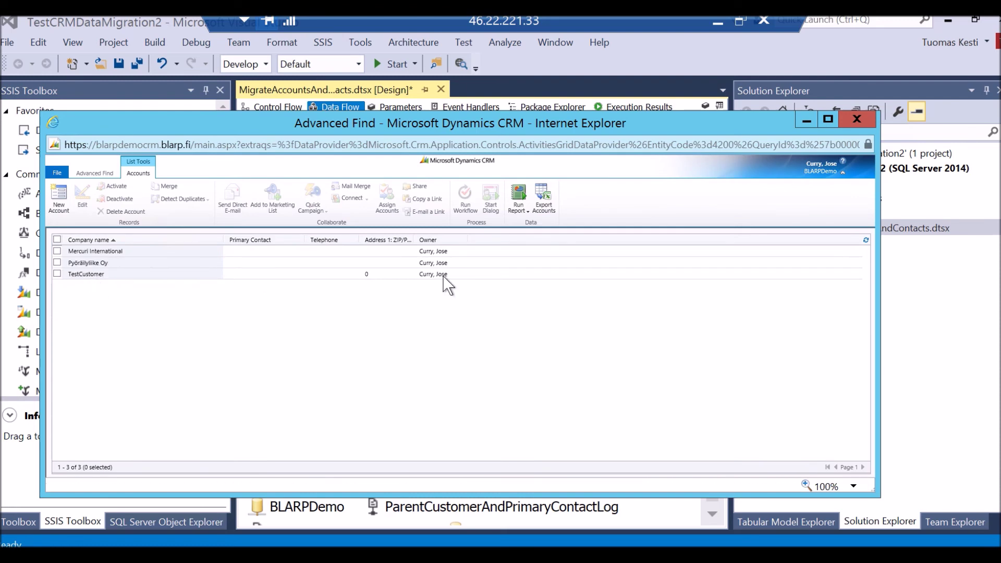
left_click(806, 119)
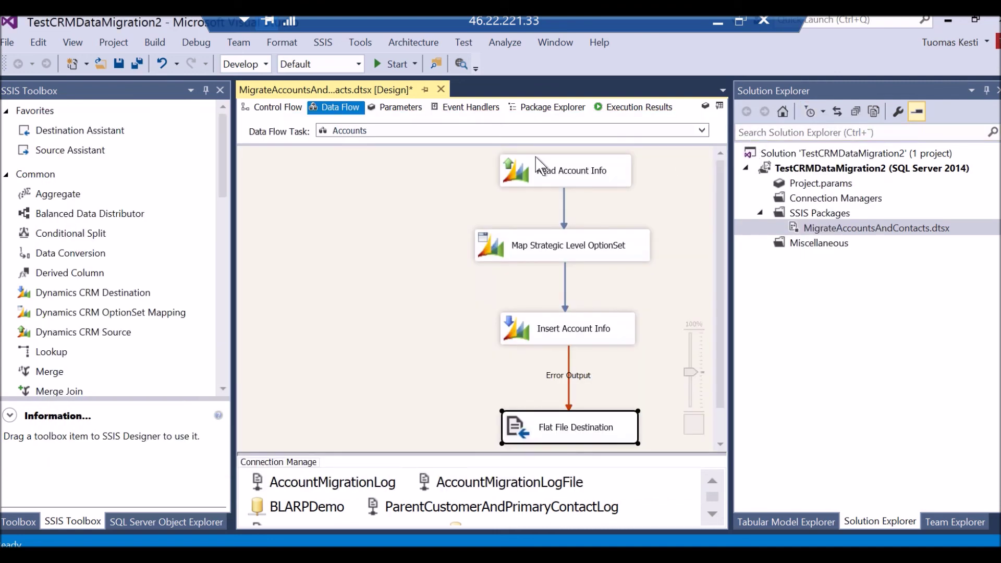
Execute only the Accounts task from the package's control flow and show its data flow while it runs.
left_click(280, 106)
left_click(449, 219)
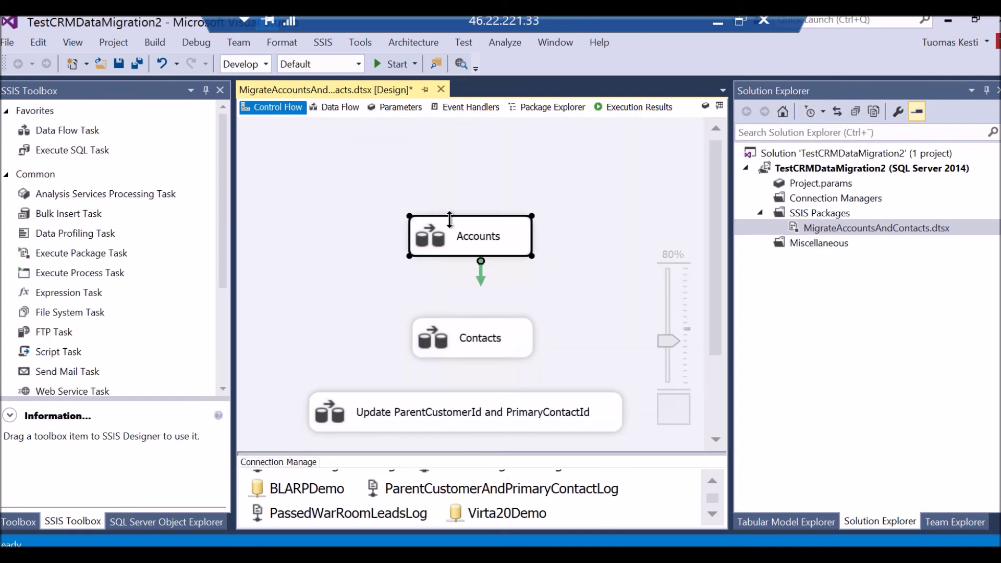
right_click(490, 241)
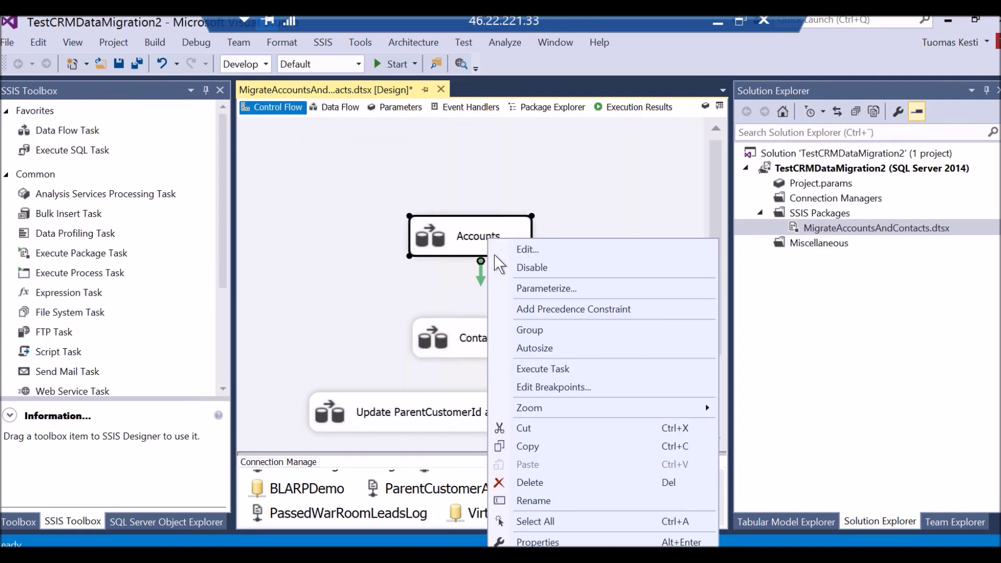
left_click(530, 369)
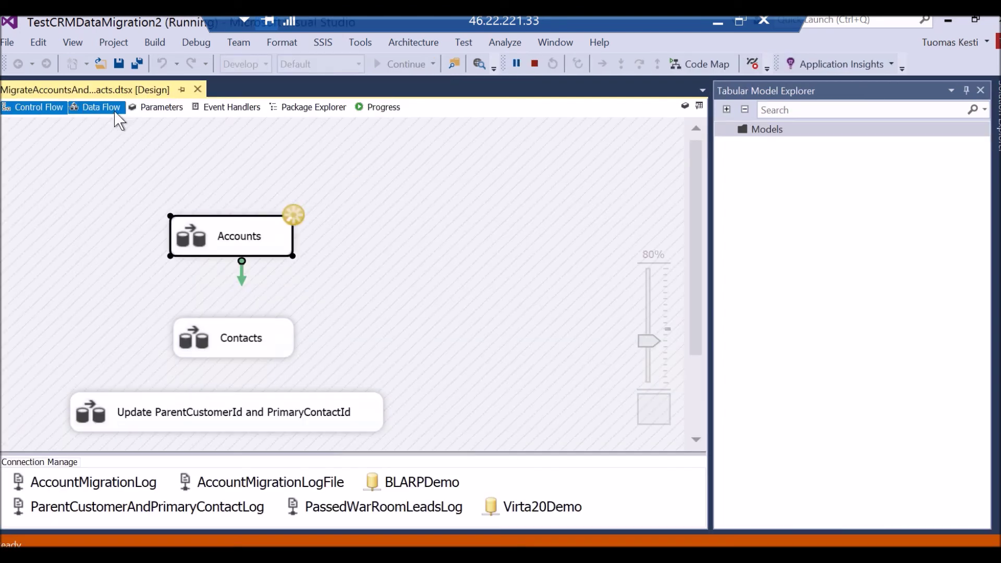
left_click(104, 108)
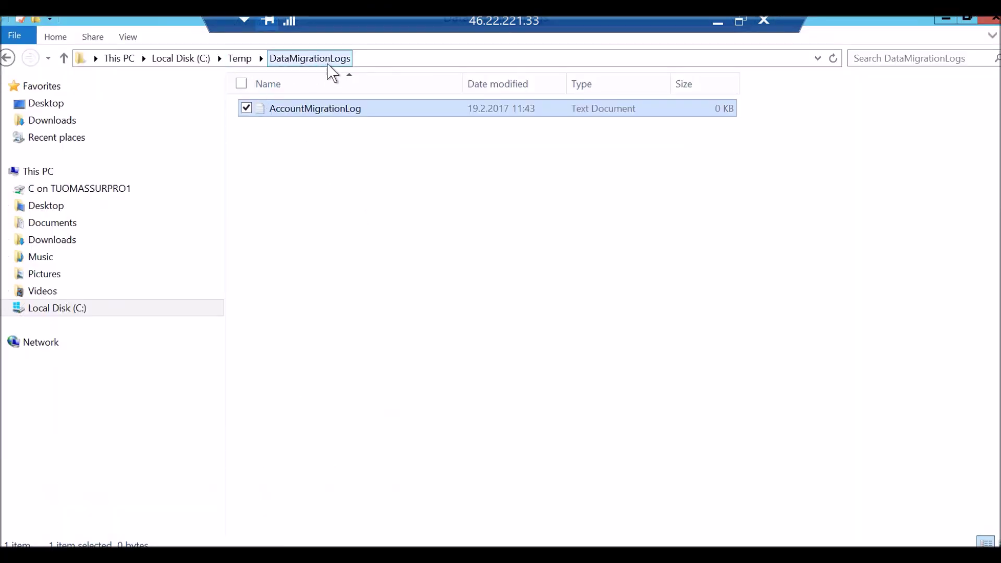
Open the AccountMigrationLog text file in the DataMigrationLogs folder to check for logged errors, then close it.
double_click(317, 112)
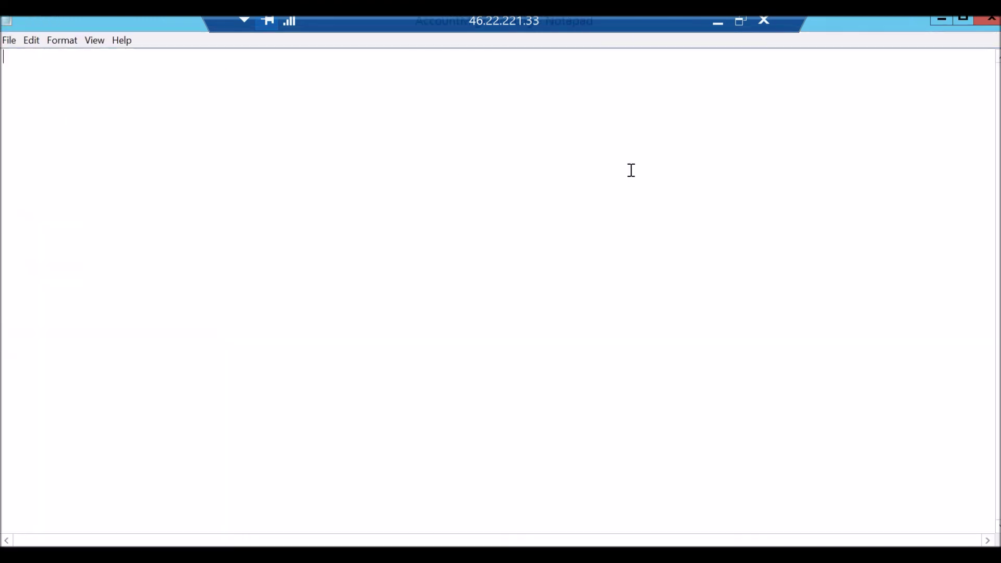
left_click(992, 21)
left_click(592, 241)
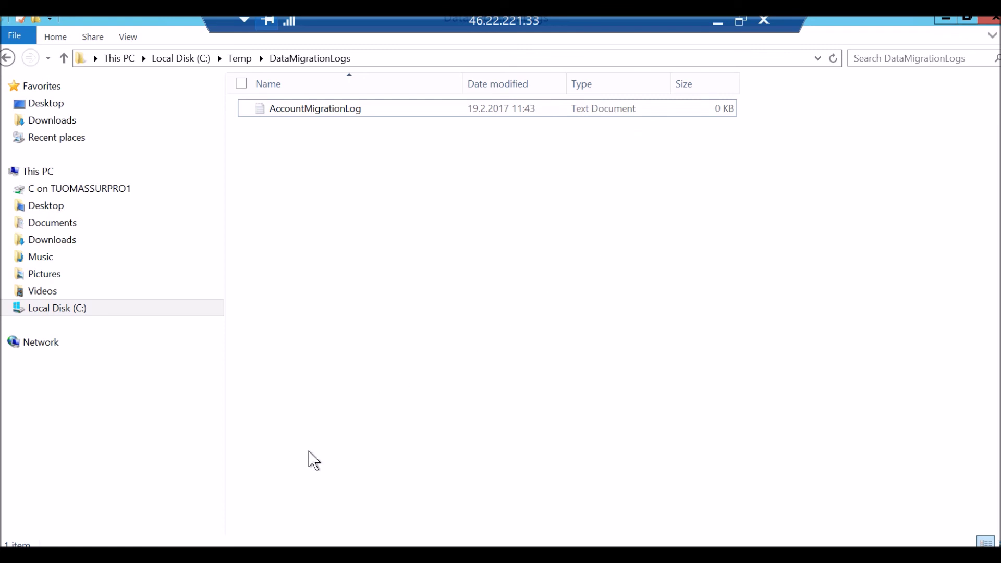
Switch to the Virta 2.0 Demo CRM Advanced Find in Chrome and run the query for active accounts in espoo.
mouse_move(227, 536)
left_click(280, 466)
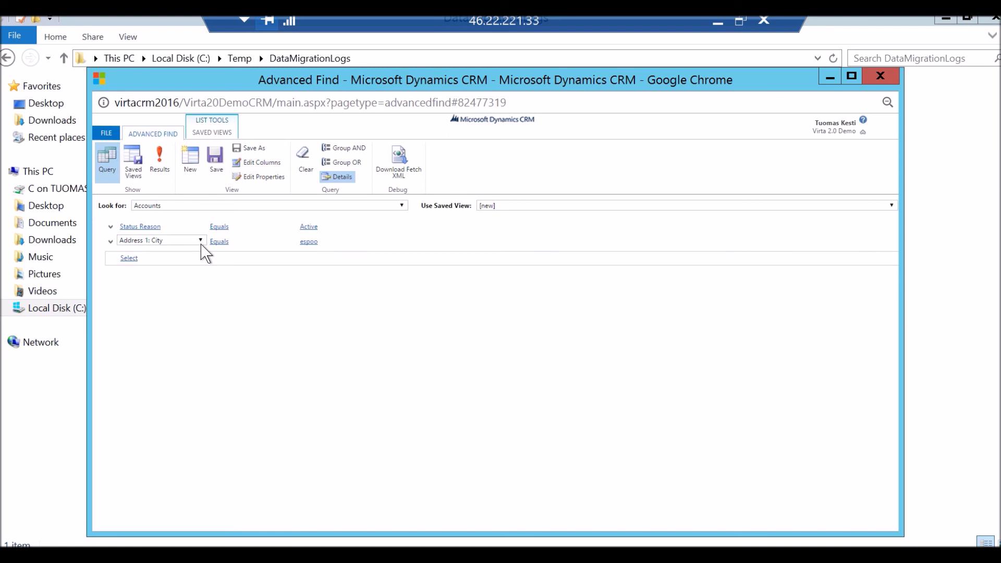
left_click(159, 162)
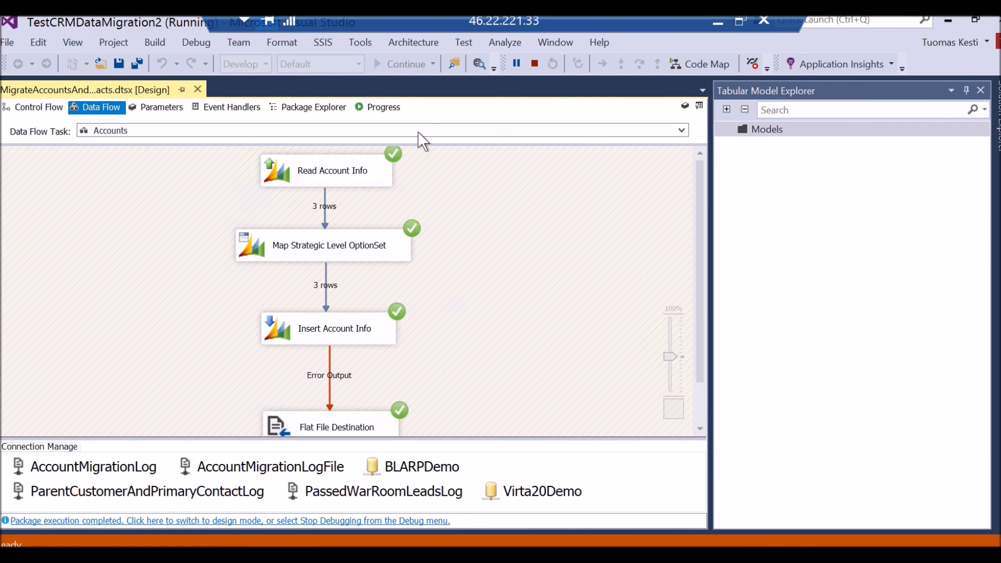
Switch back to Visual Studio and examine the package's execution progress log from start to finish.
left_click(383, 107)
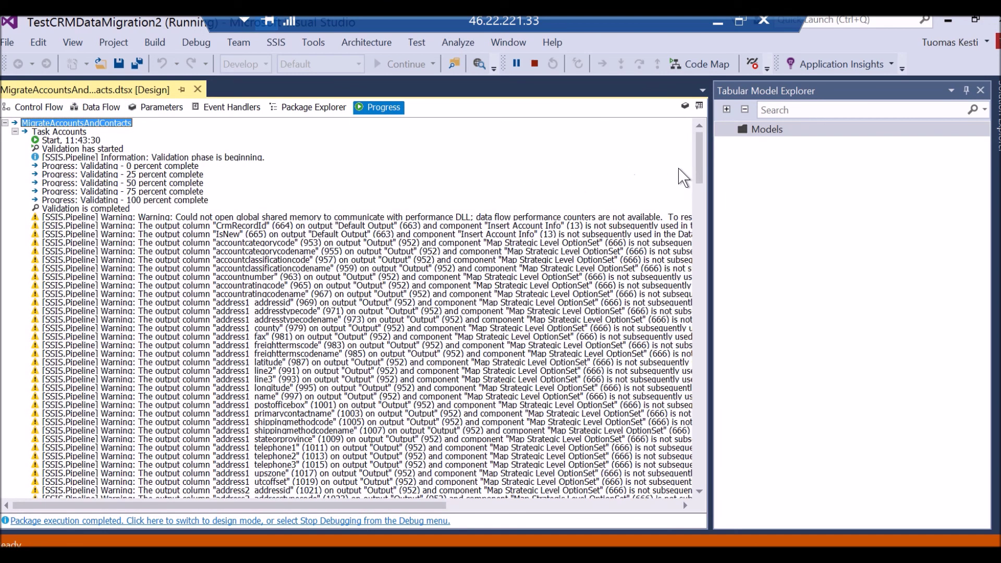
left_click_drag(700, 152, 699, 288)
scroll(680, 437, "down", 12)
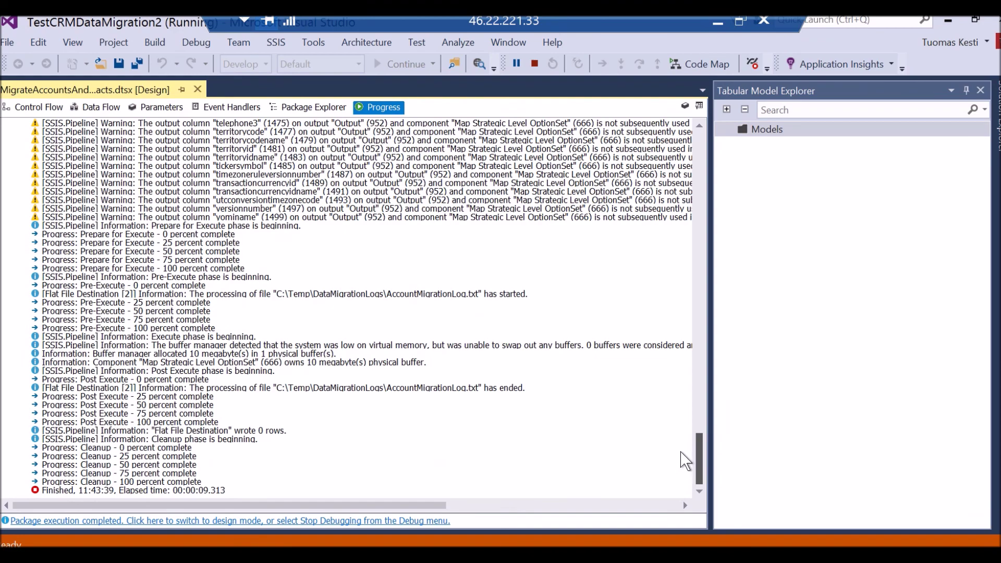
scroll(682, 448, "up", 3)
scroll(683, 446, "up", 20)
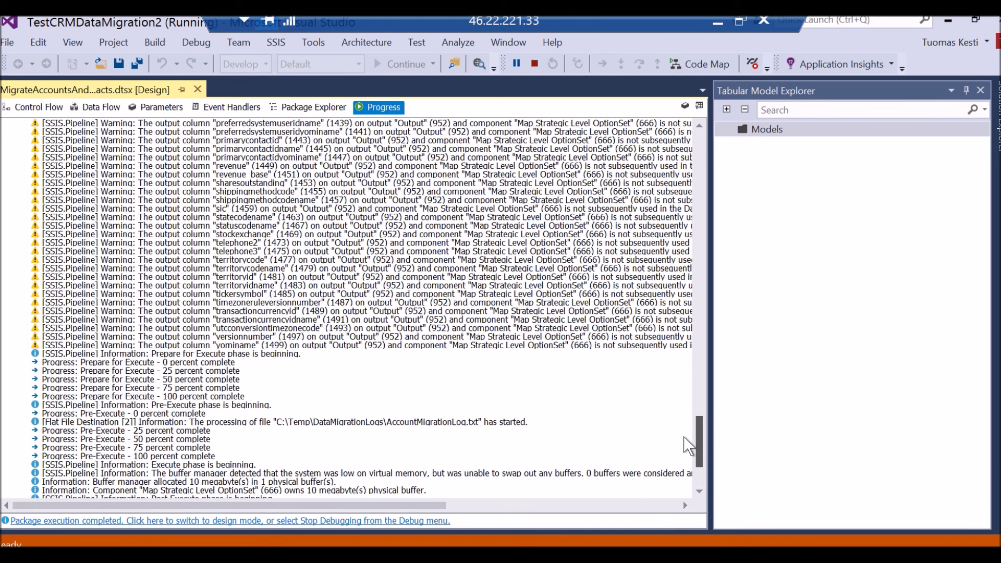
scroll(676, 261, "up", 20)
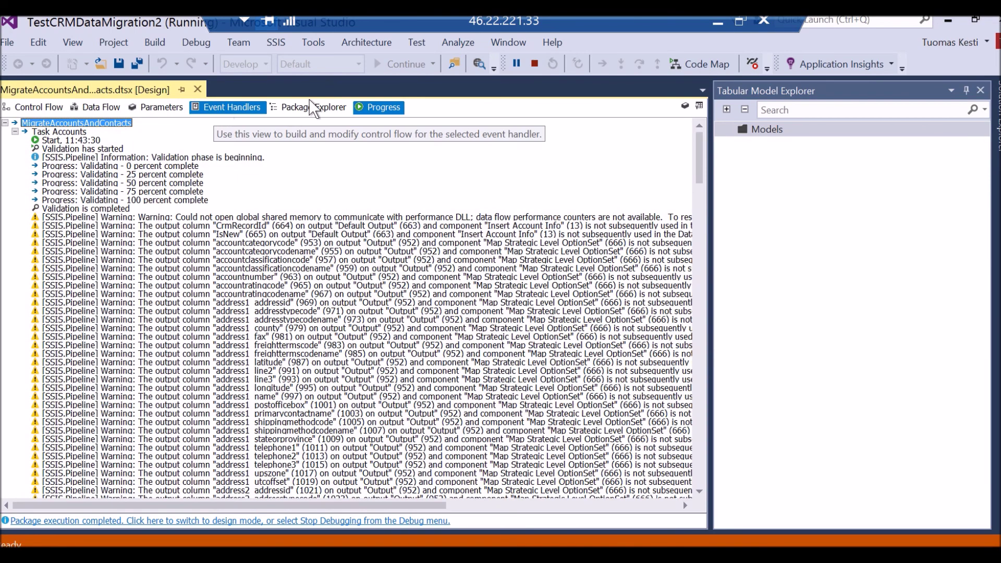
Stop debugging the package and return to the Accounts data flow in design mode.
left_click(534, 63)
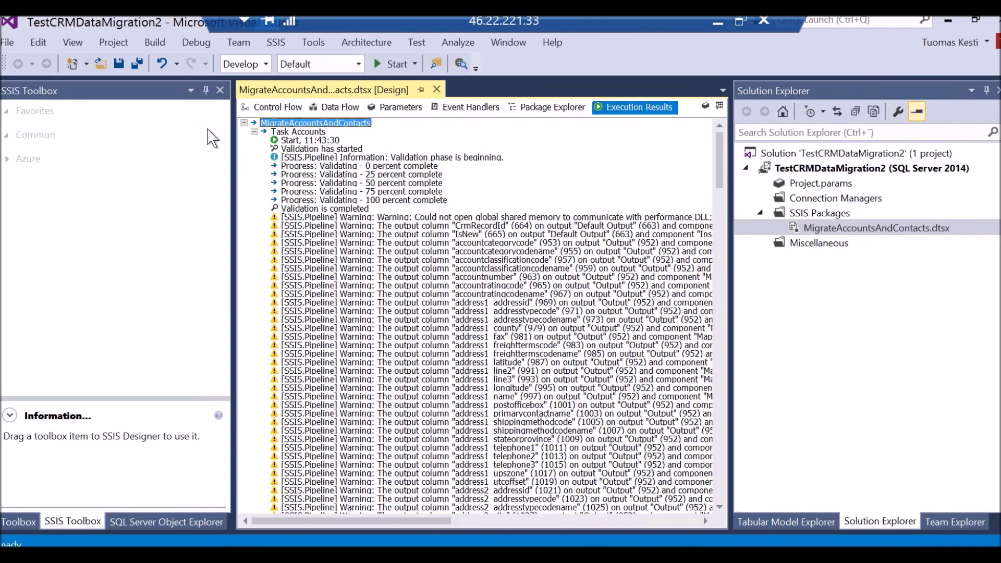
left_click(336, 107)
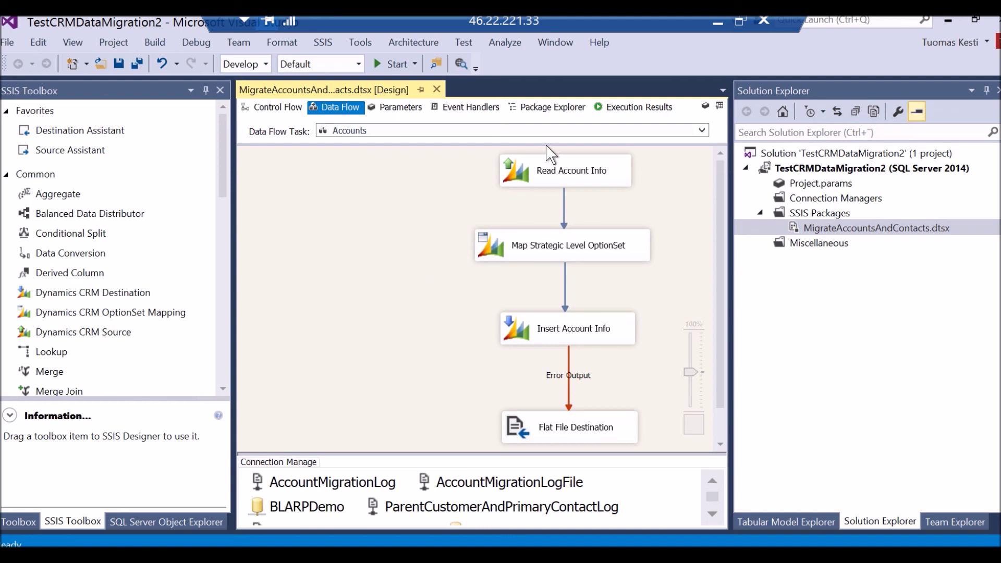
mouse_move(449, 21)
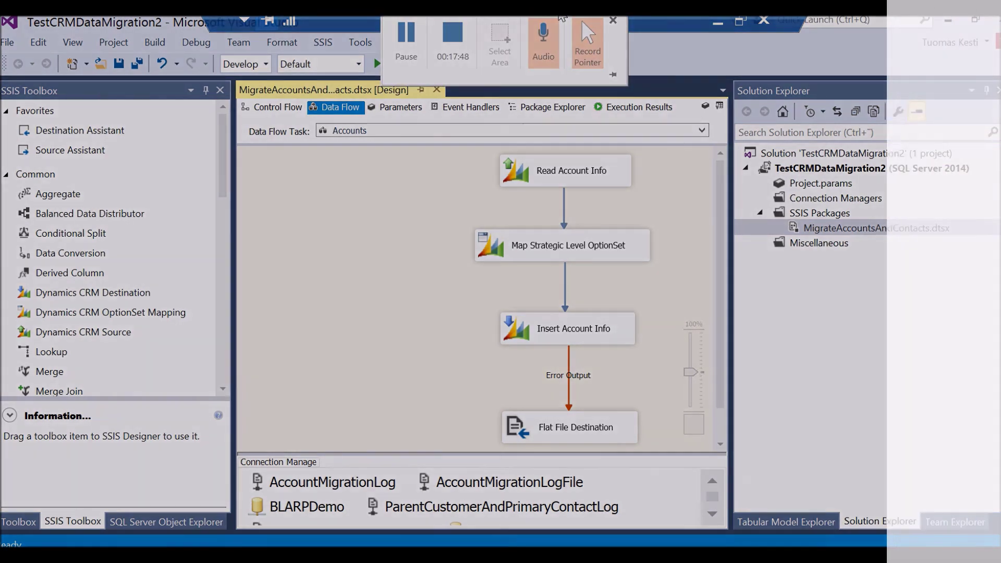